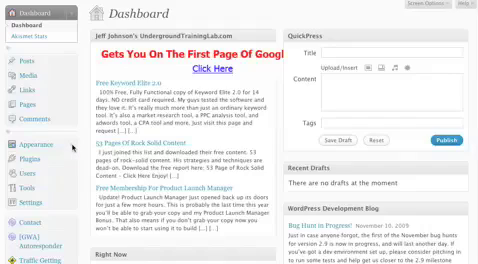
Expand the Appearance menu and go to the Widgets page.
{"action": "left_click", "coordinate": [72, 147]}
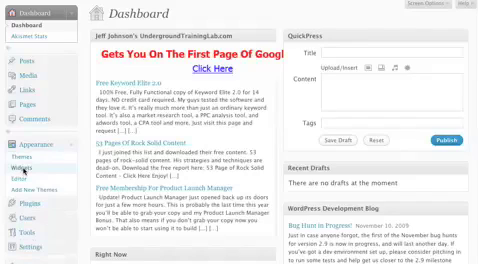
{"action": "left_click", "coordinate": [24, 170]}
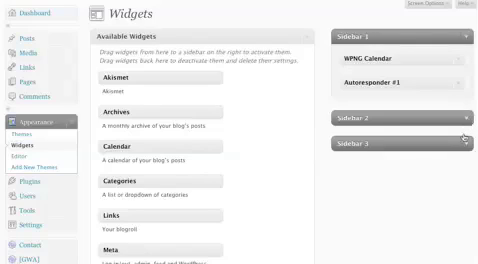
Expand Sidebar 2 and Sidebar 3, then open the 'Text: Featured Wine' widget's settings.
{"action": "left_click", "coordinate": [467, 146]}
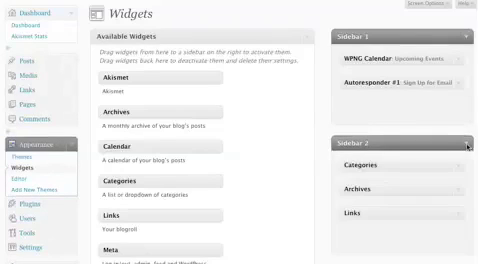
{"action": "scroll", "coordinate": [473, 203], "scroll_direction": "down", "scroll_amount": 2}
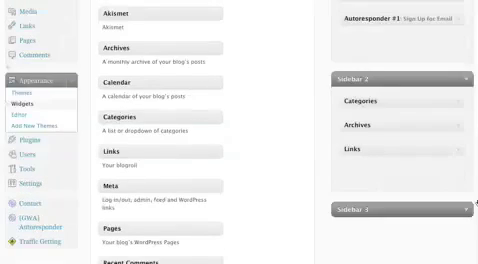
{"action": "left_click", "coordinate": [466, 209]}
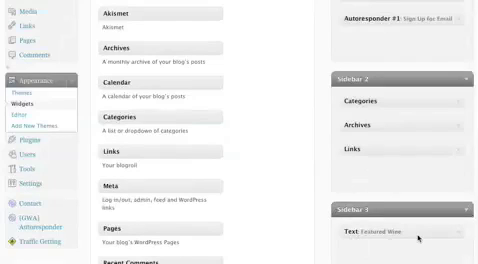
{"action": "left_click", "coordinate": [462, 235]}
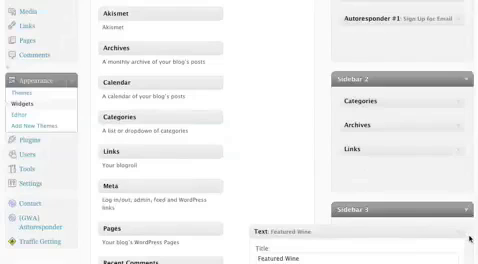
{"action": "scroll", "coordinate": [474, 238], "scroll_direction": "down", "scroll_amount": 2}
{"action": "scroll", "coordinate": [474, 238], "scroll_direction": "down", "scroll_amount": 3}
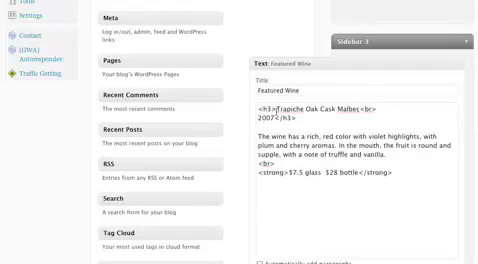
Change the featured wine from Trapiche Oak Cask Malbec 2007 to Valerie's Super Shiraz 2009 and save the widget.
{"action": "left_click_drag", "start_coordinate": [277, 109], "coordinate": [360, 109]}
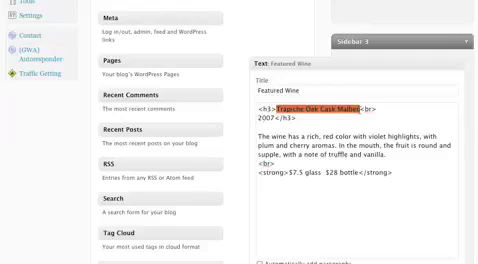
{"action": "type", "text": "Valer"}
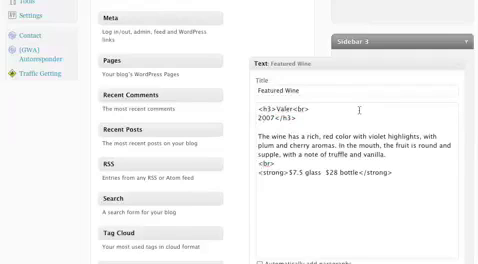
{"action": "type", "text": "ie's "}
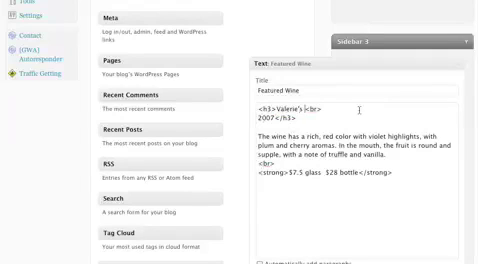
{"action": "type", "text": "Super Shi"}
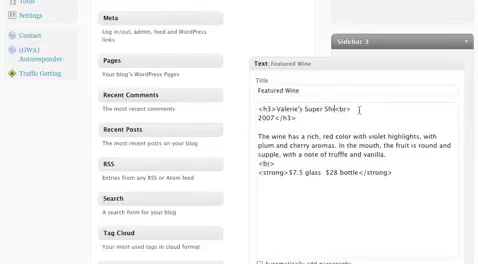
{"action": "type", "text": "raz"}
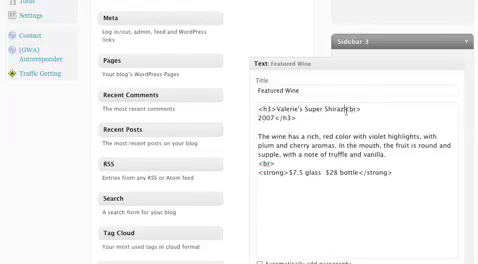
{"action": "left_click_drag", "start_coordinate": [270, 118], "coordinate": [275, 118]}
{"action": "type", "text": "9"}
{"action": "scroll", "coordinate": [475, 168], "scroll_direction": "down", "scroll_amount": 2}
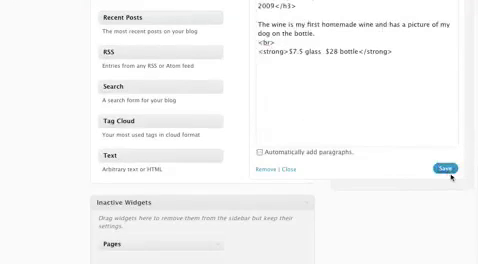
{"action": "left_click", "coordinate": [448, 171]}
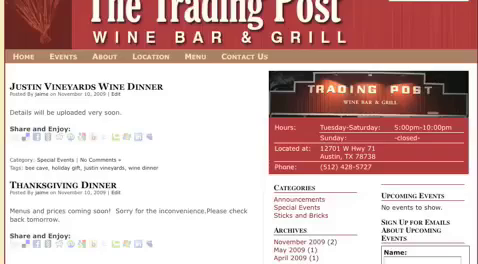
{"action": "scroll", "coordinate": [224, 181], "scroll_direction": "down", "scroll_amount": 3}
{"action": "scroll", "coordinate": [226, 181], "scroll_direction": "down", "scroll_amount": 5}
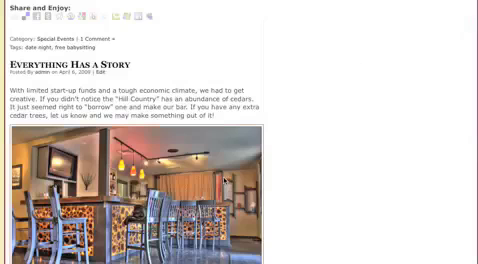
{"action": "scroll", "coordinate": [225, 181], "scroll_direction": "down", "scroll_amount": 5}
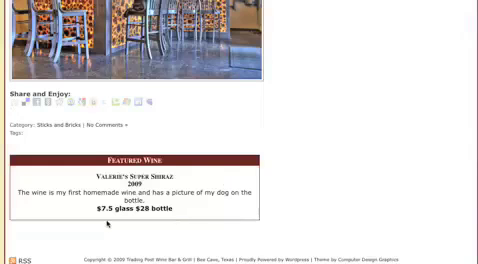